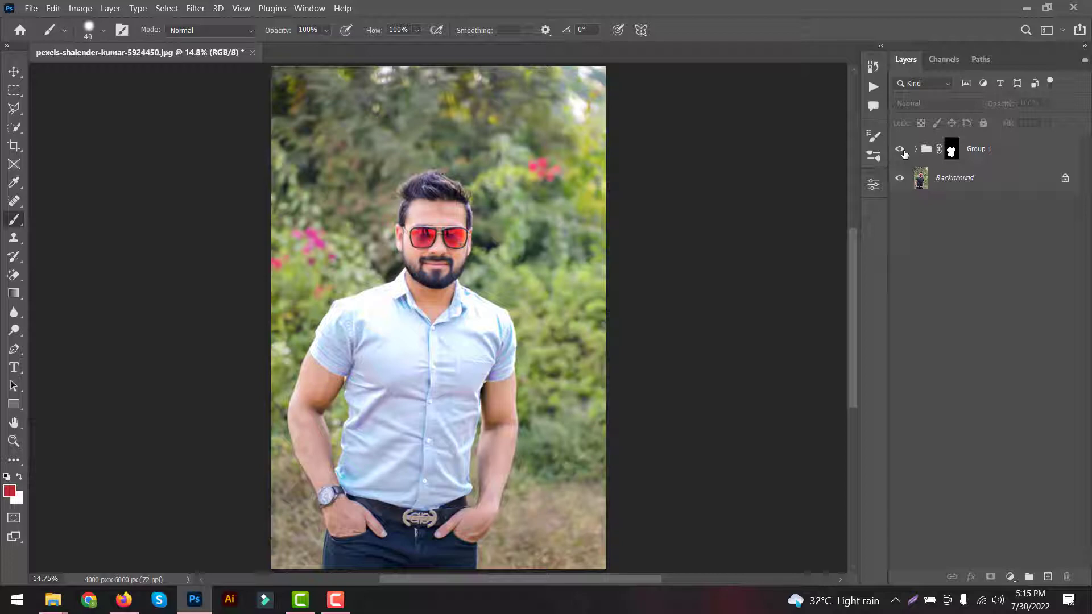
# Toggle the visibility of Group 1 to compare the recoloured shirt with the original photo
pyautogui.click(899, 149)
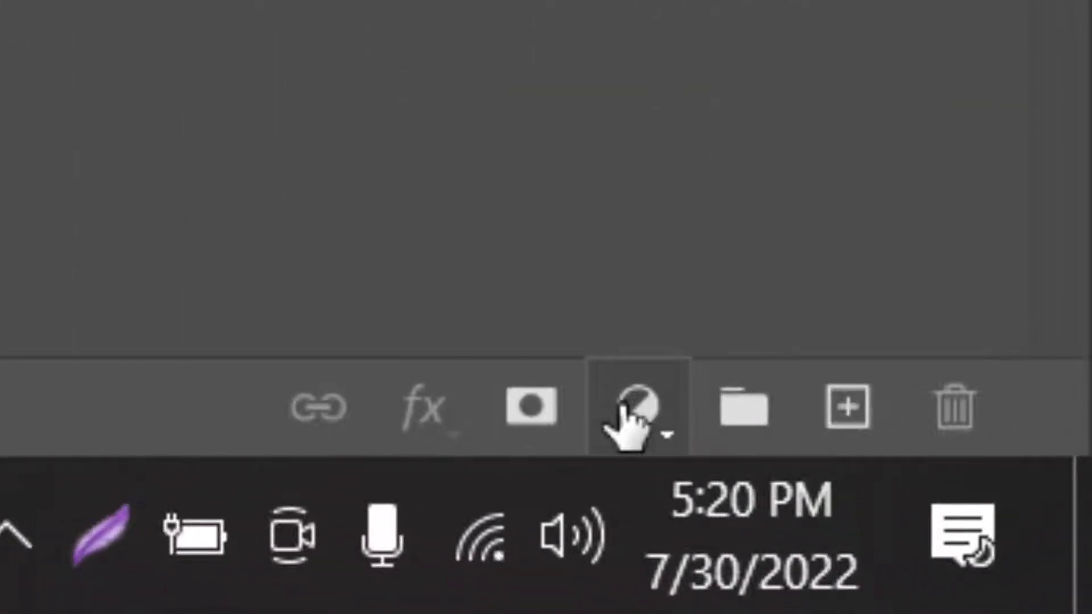
# Add a Curves adjustment layer masked to the selected shirt
pyautogui.click(622, 405)
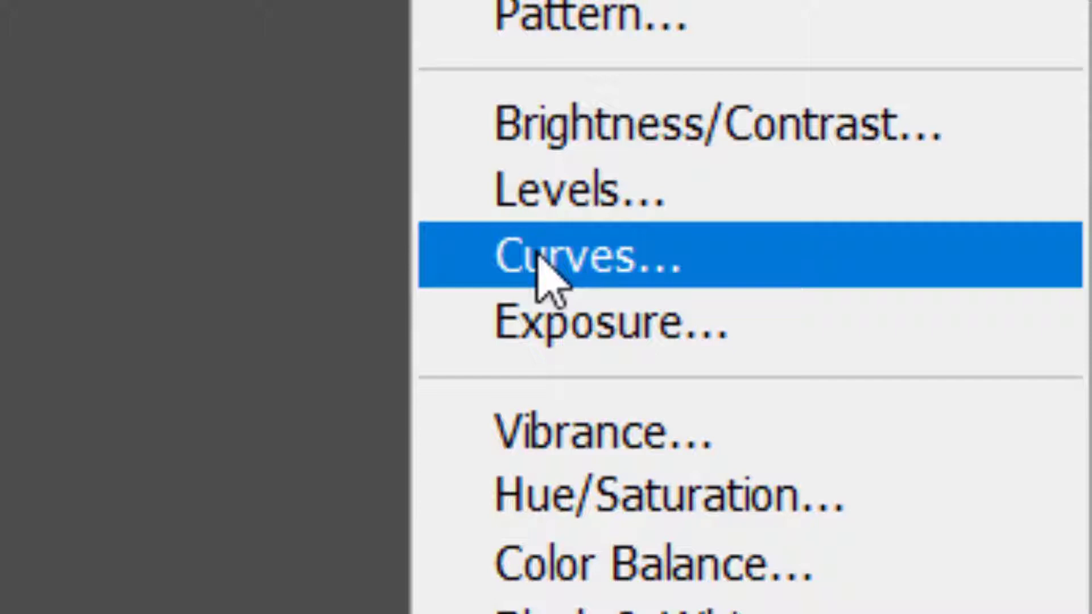
pyautogui.click(543, 279)
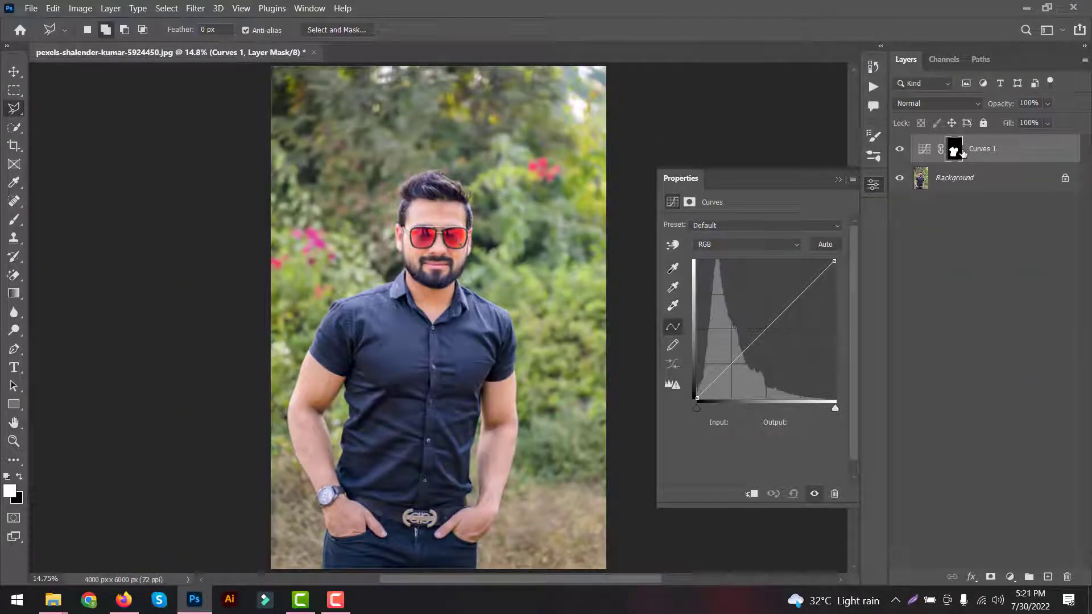
# Create a layer group, put the Curves layer inside it and transfer the shirt mask from the layer to the group
pyautogui.click(1027, 578)
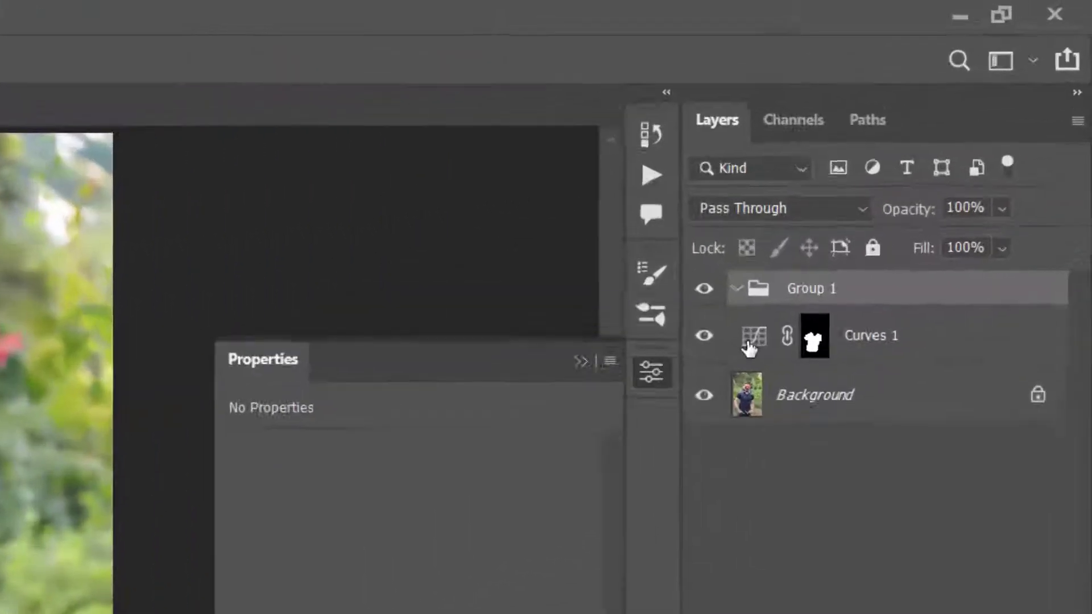
pyautogui.moveTo(922, 169); pyautogui.dragTo(933, 157)
pyautogui.moveTo(712, 373); pyautogui.dragTo(745, 340)
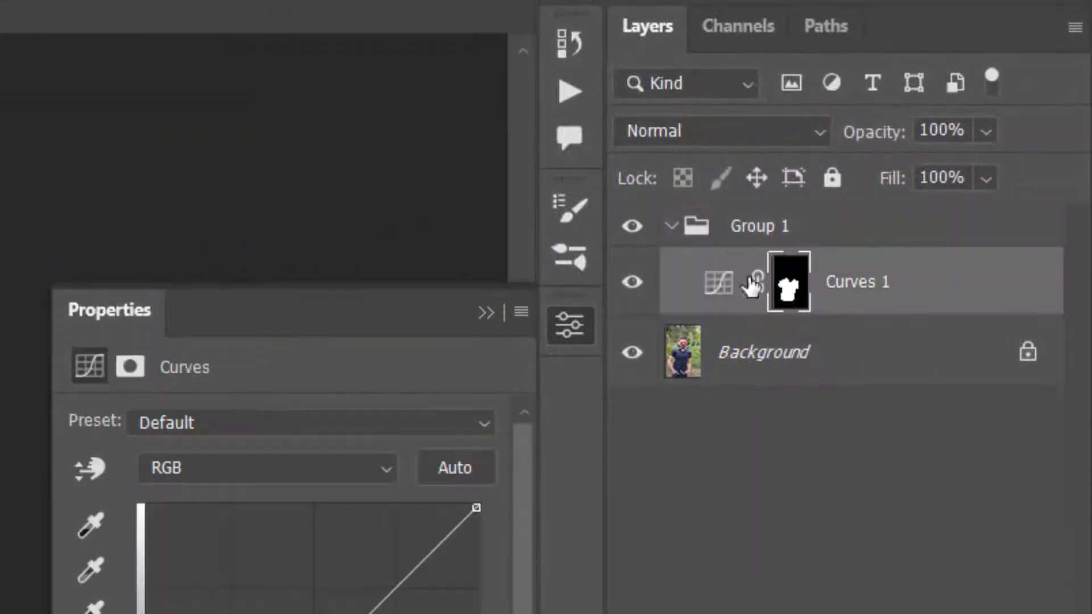
pyautogui.moveTo(789, 291); pyautogui.dragTo(769, 223)
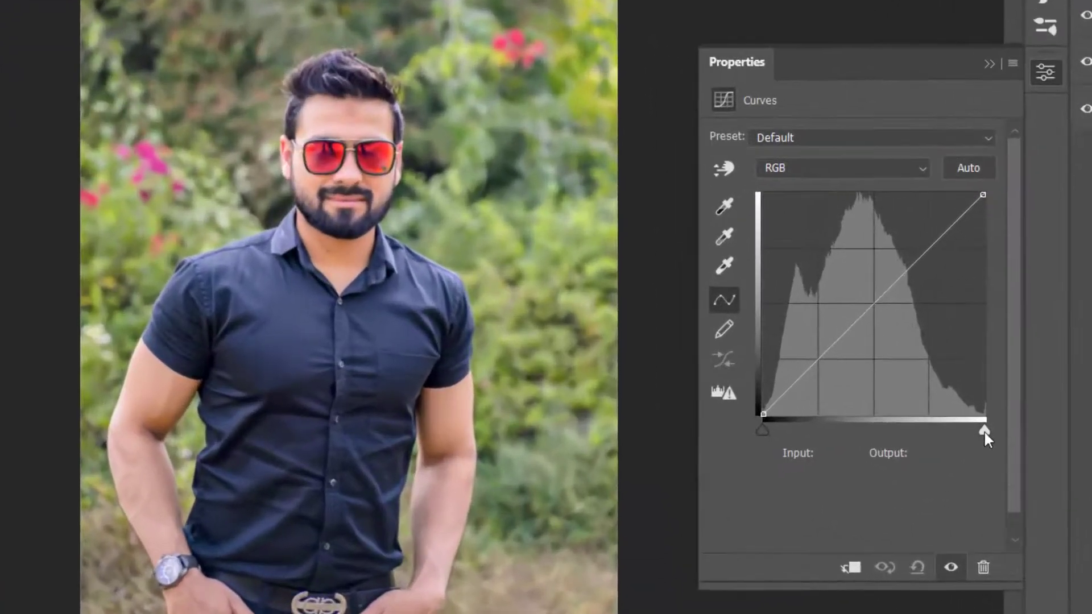
# Brighten the shirt by moving the white point of the Curves 1 layer to input 126
pyautogui.moveTo(835, 408); pyautogui.dragTo(833, 408)
pyautogui.moveTo(983, 433); pyautogui.dragTo(873, 428)
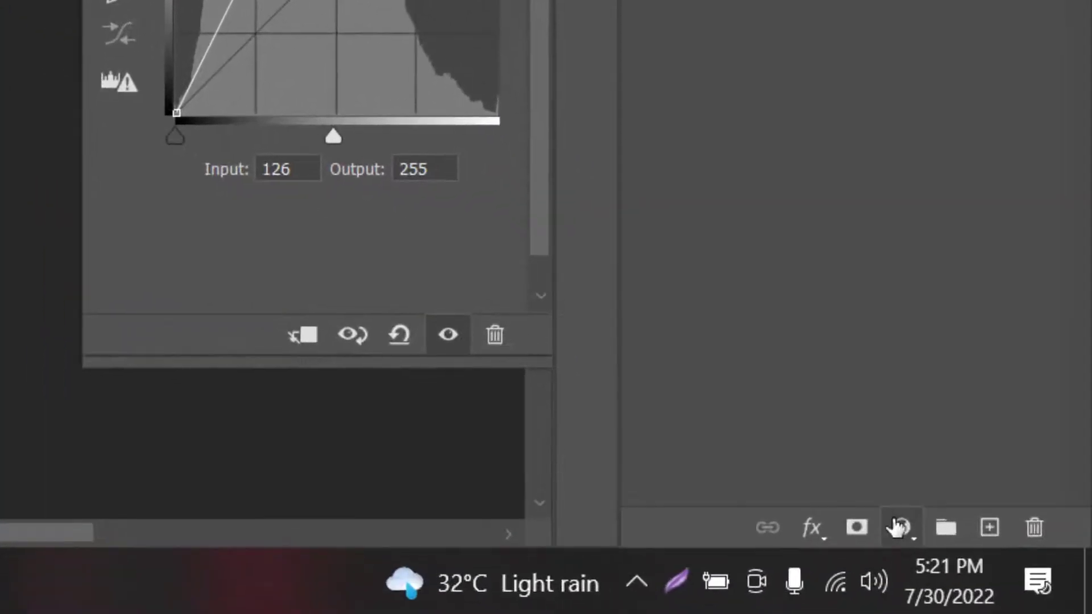
# Add a second Curves adjustment layer inside the group and move its white point to input 167
pyautogui.click(898, 531)
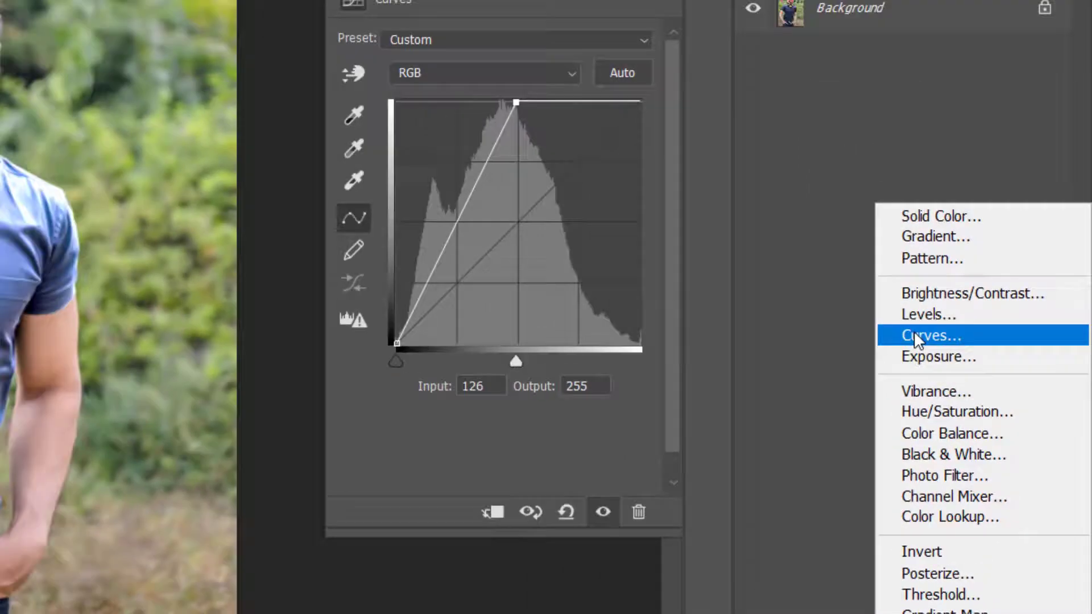
pyautogui.click(880, 111)
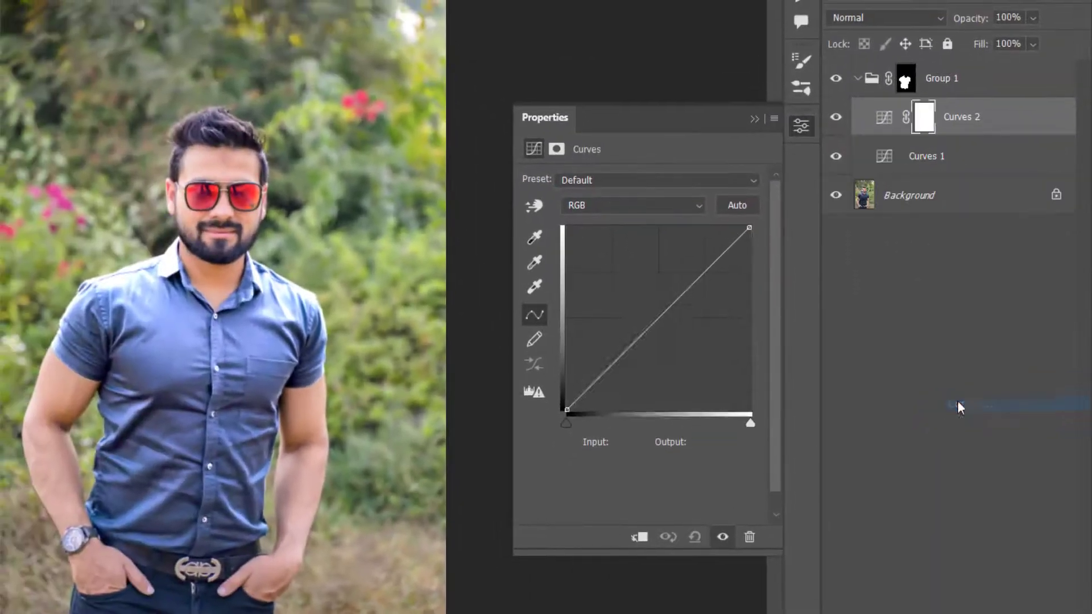
pyautogui.moveTo(751, 424); pyautogui.dragTo(687, 428)
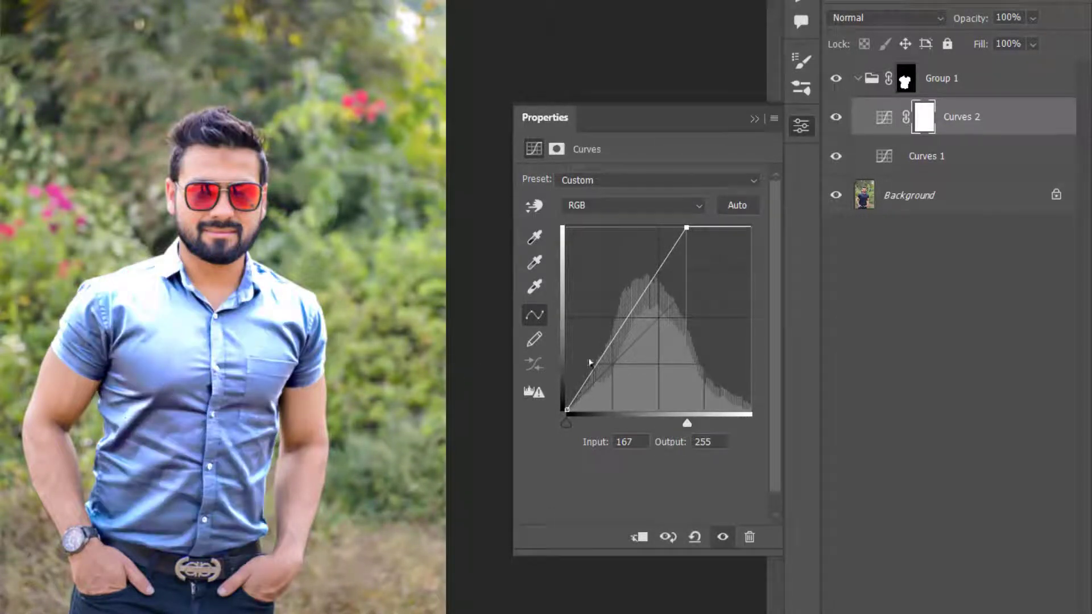
pyautogui.click(753, 117)
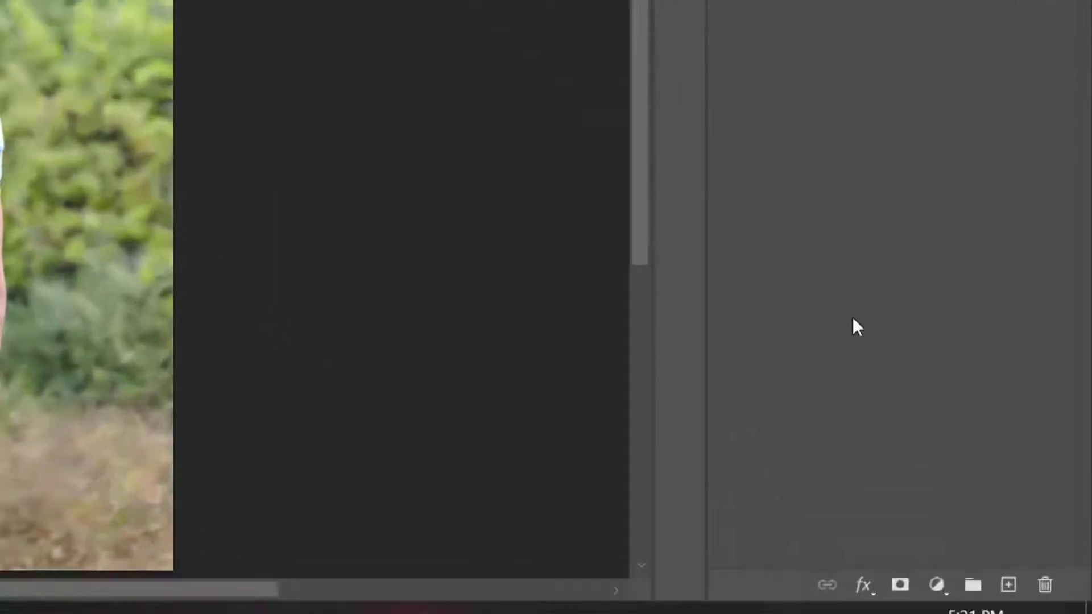
# Add a third Curves adjustment layer and raise its midtones with a point at input 83, output 146
pyautogui.click(890, 529)
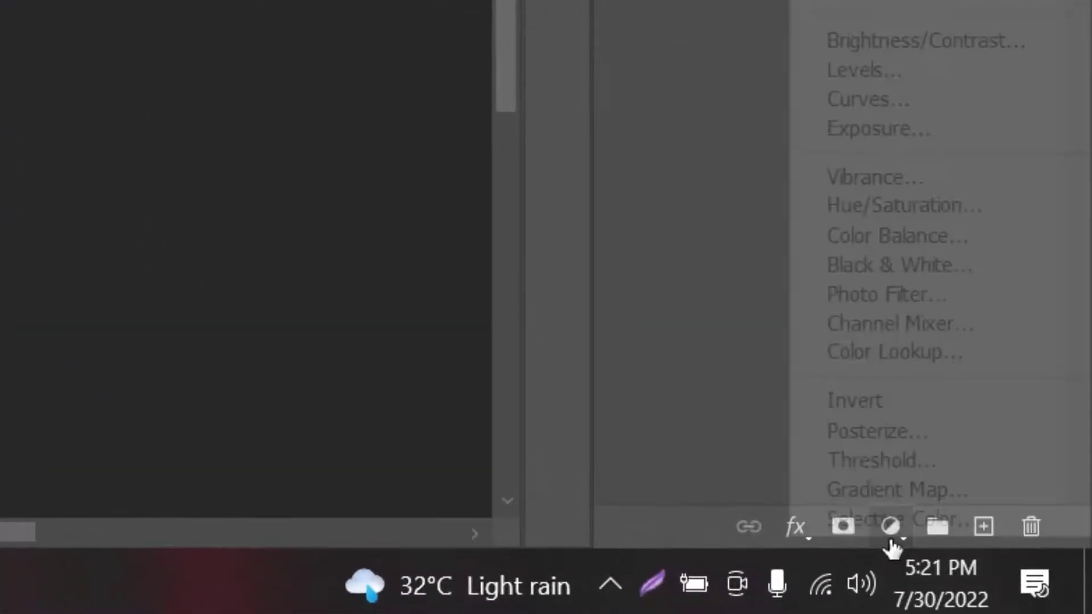
pyautogui.click(891, 102)
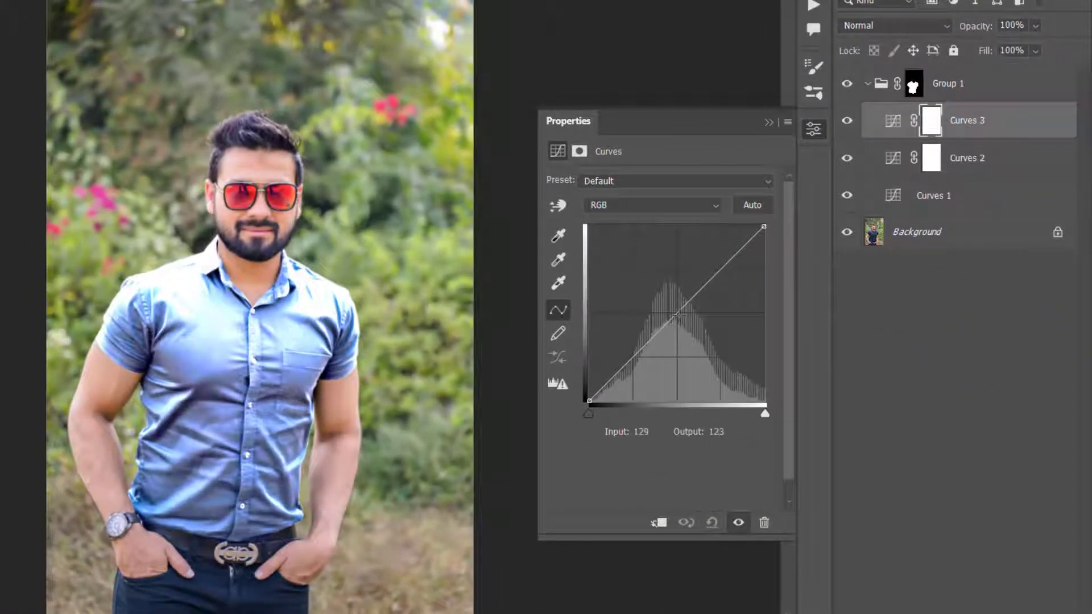
pyautogui.moveTo(677, 313); pyautogui.dragTo(646, 300)
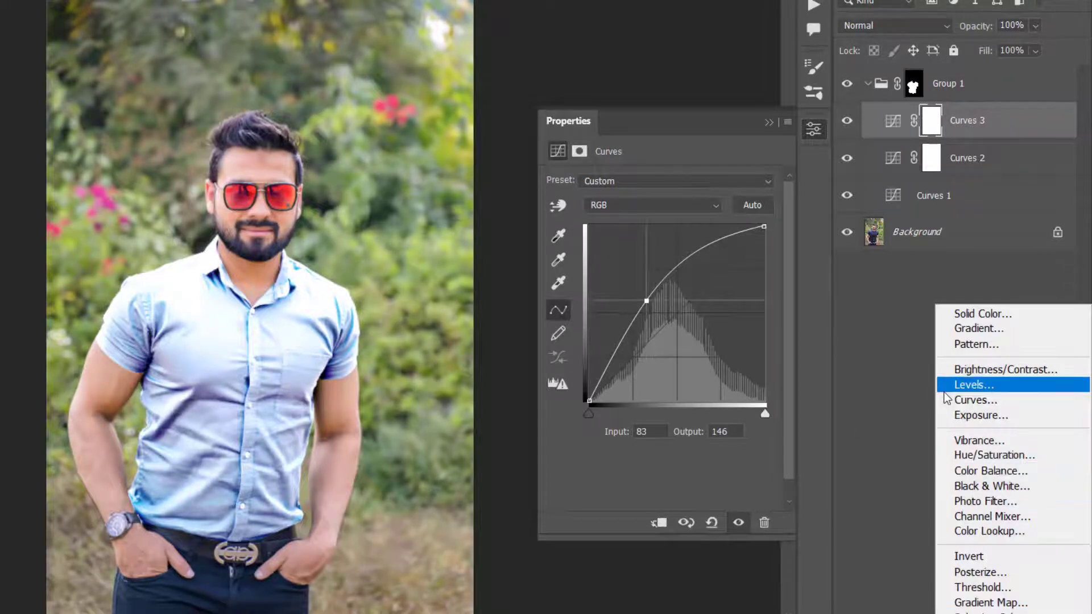
# Add a fourth Curves adjustment layer and lift its midtones slightly with a point at input 115, output 138
pyautogui.click(941, 399)
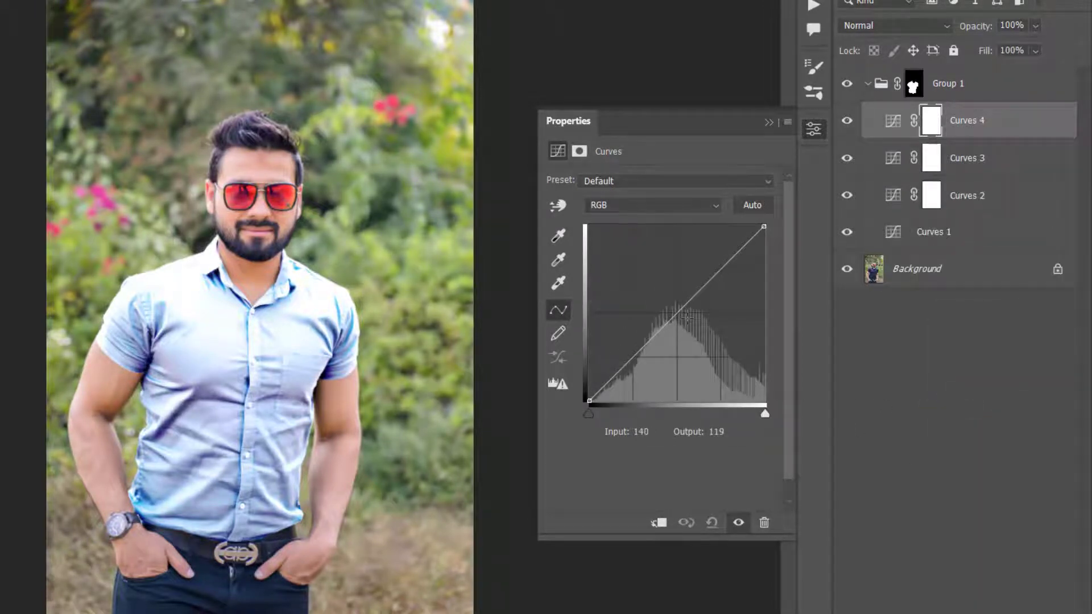
pyautogui.moveTo(679, 313)
pyautogui.mouseDown()
pyautogui.moveTo(660, 300)
pyautogui.moveTo(668, 306)
pyautogui.mouseUp()
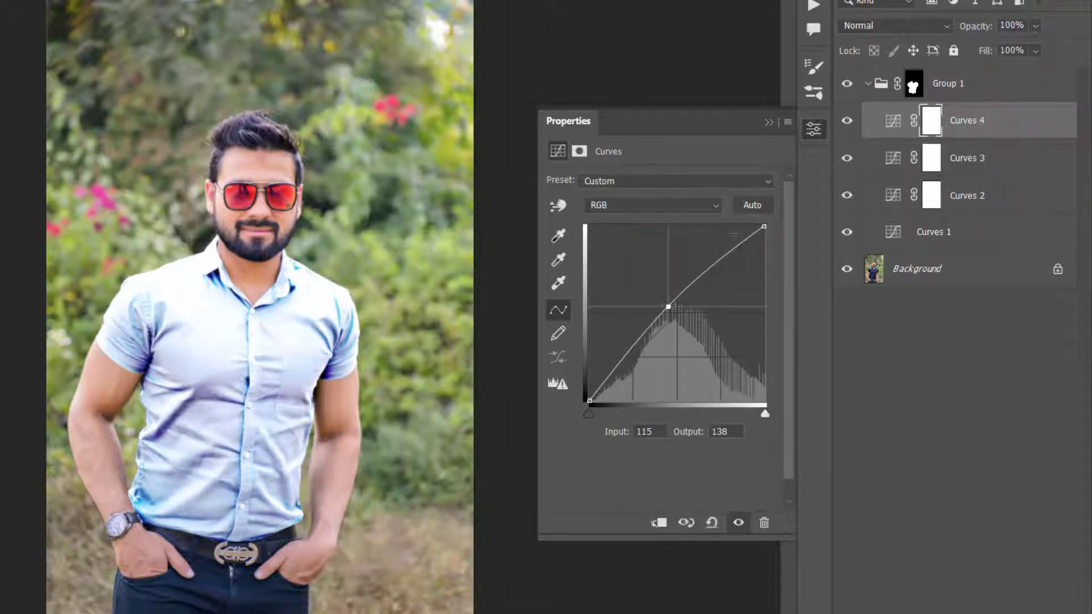
# In the Curves 4 blending options, split the Underlying Layer white slider and extend its inner half to the dark end
pyautogui.click(889, 123)
pyautogui.rightClick(889, 123)
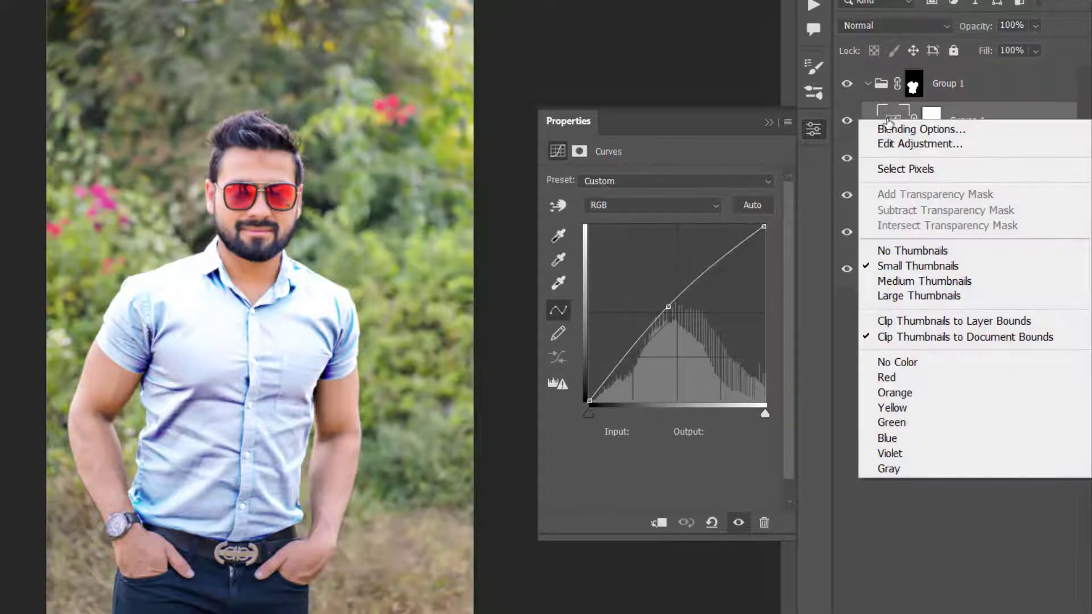
pyautogui.click(891, 128)
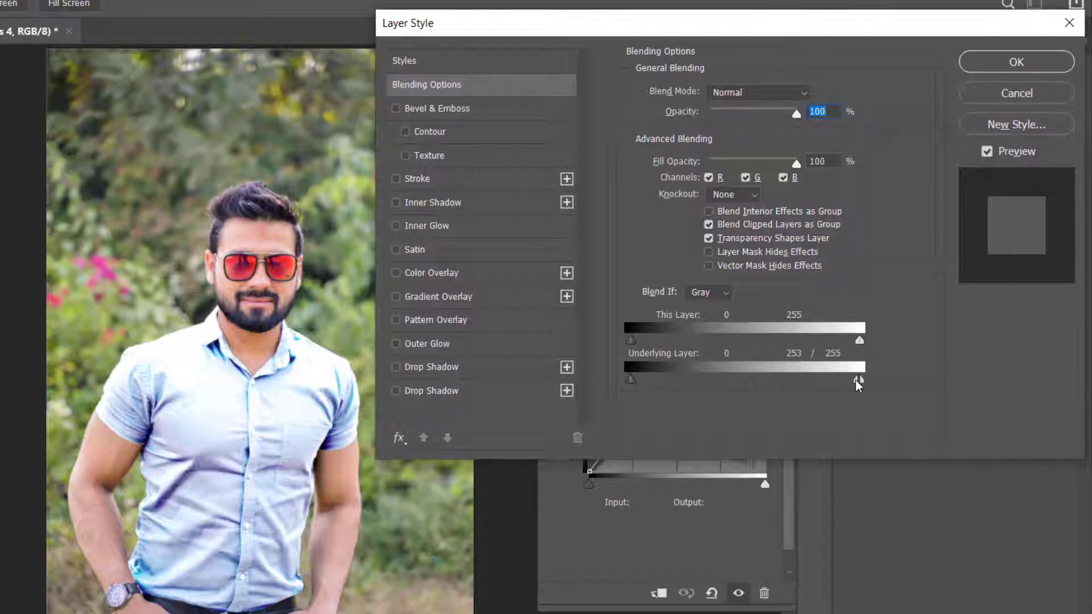
pyautogui.moveTo(804, 379); pyautogui.dragTo(757, 377)
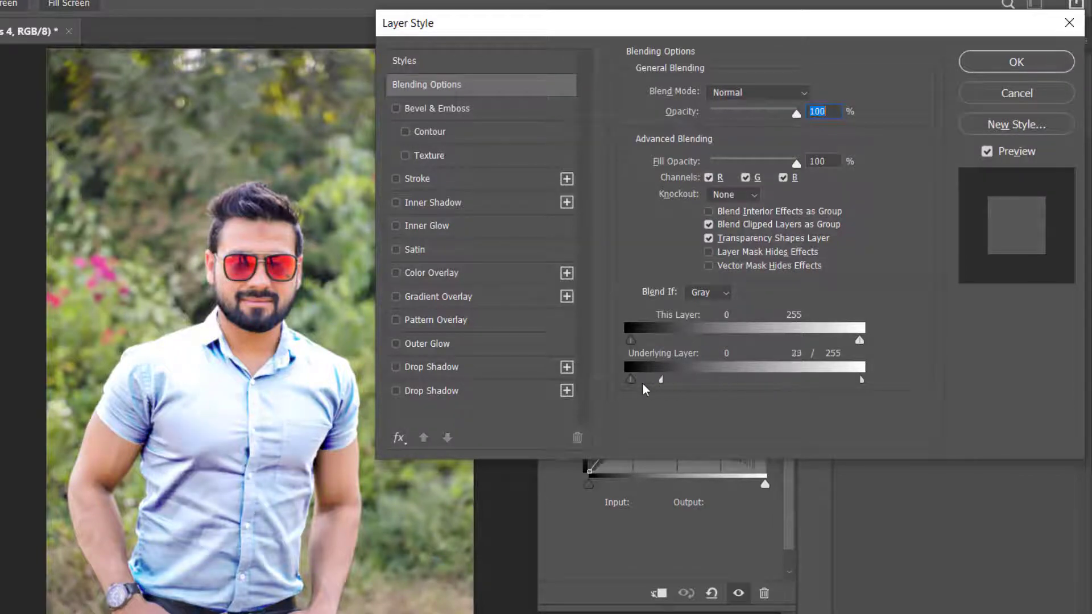
pyautogui.moveTo(642, 384); pyautogui.dragTo(527, 403)
pyautogui.click(976, 70)
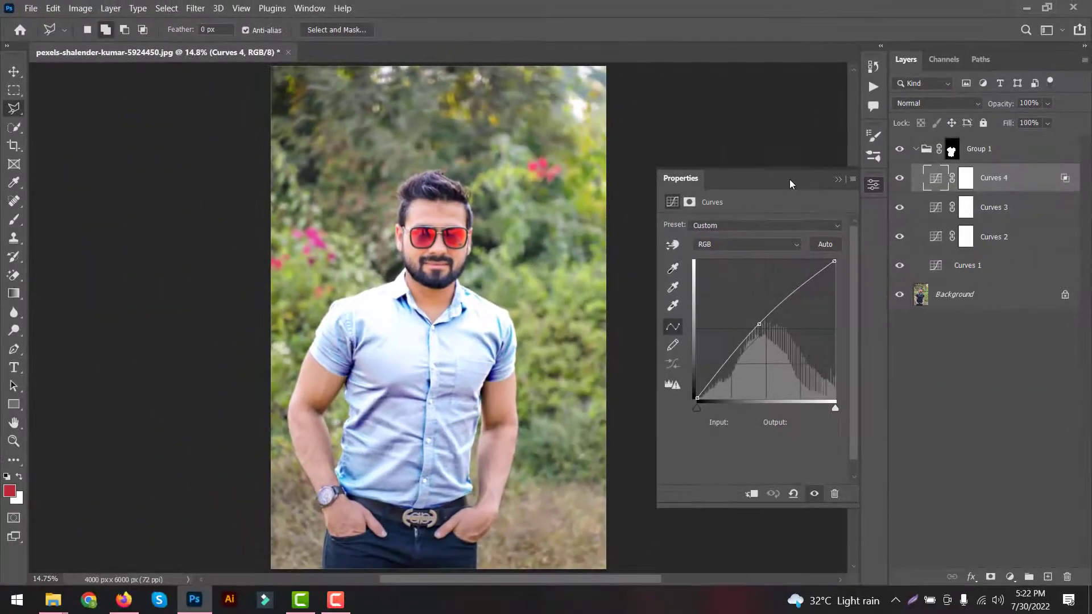
# Inspect the dark shadow under the shirt collar and add a fifth Curves adjustment layer above Curves 4
pyautogui.click(837, 179)
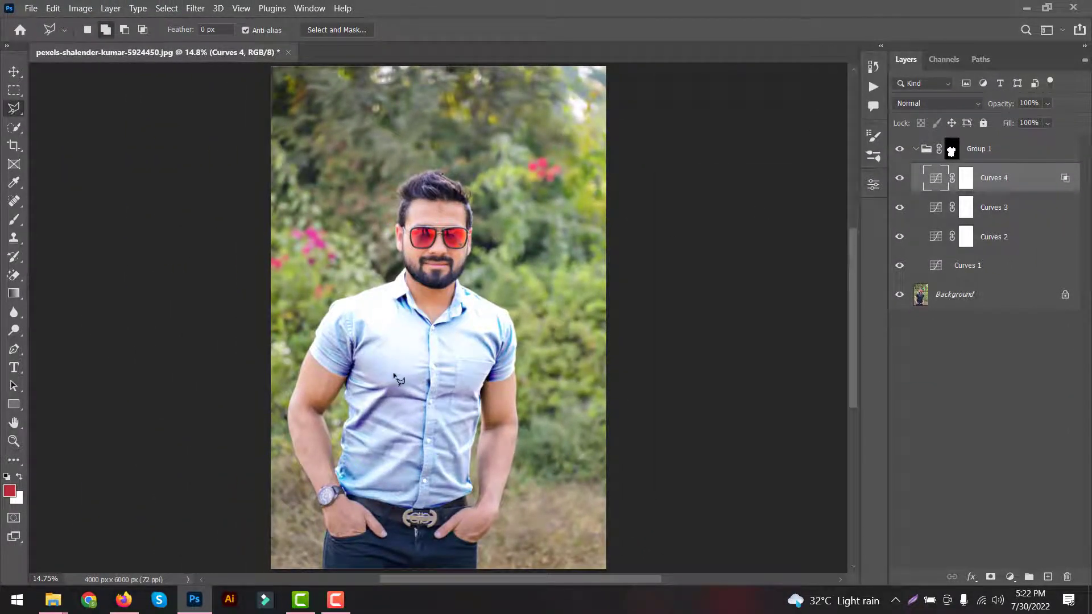
pyautogui.scroll(5, 395, 375)
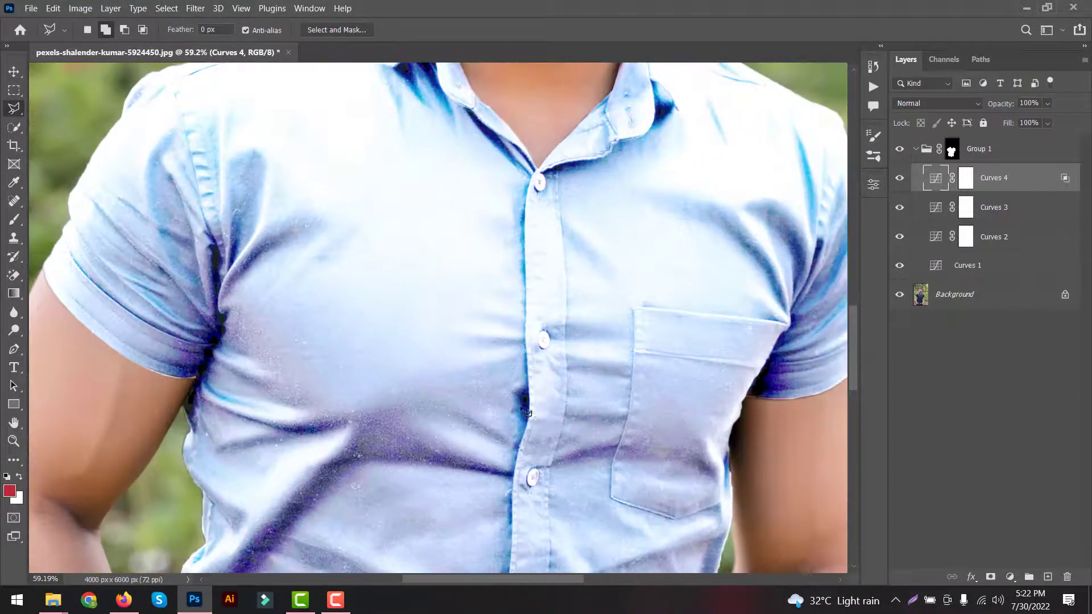
pyautogui.scroll(3, 485, 319)
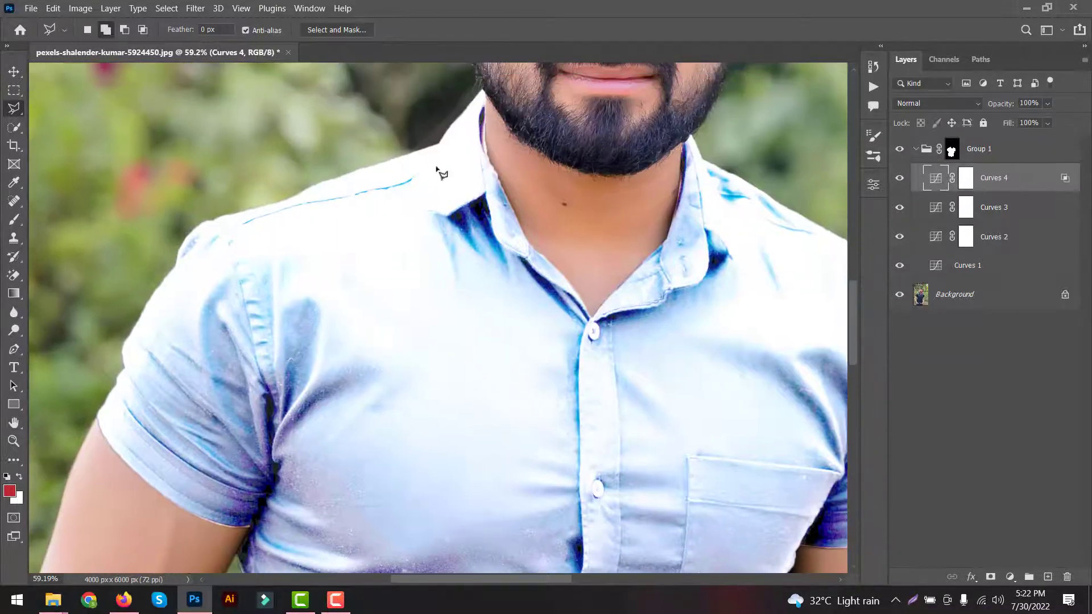
pyautogui.scroll(6, 462, 215)
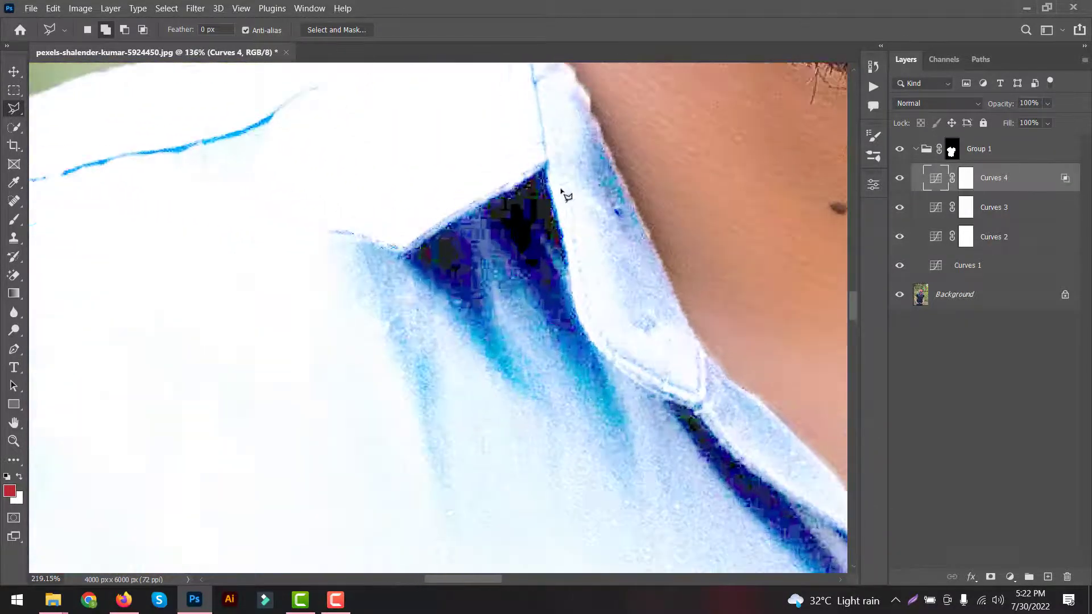
pyautogui.hotkey('ctrl', '0')
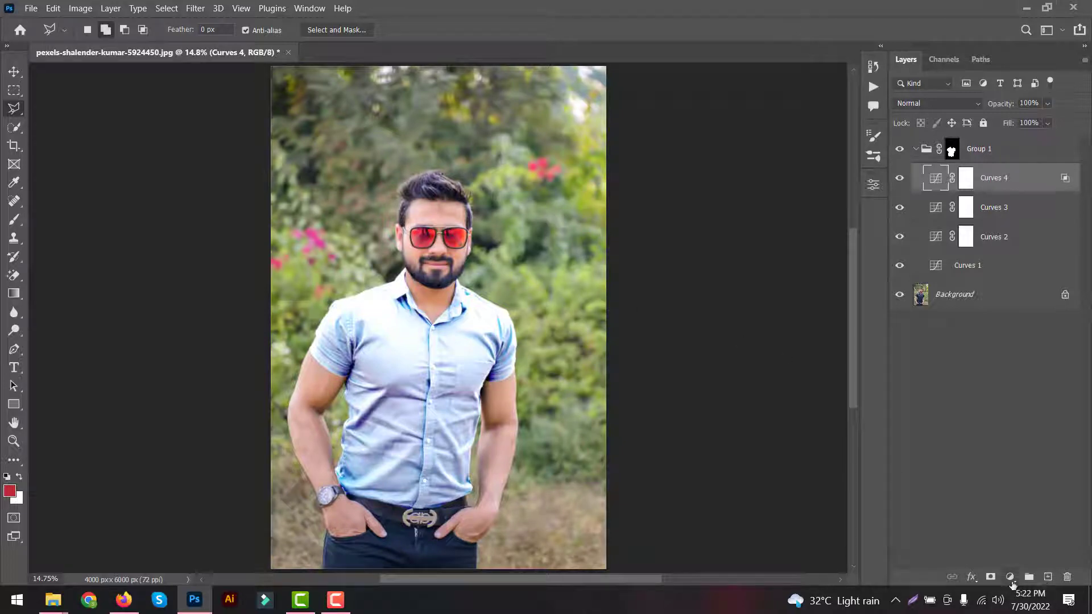
pyautogui.click(1009, 577)
pyautogui.click(1004, 401)
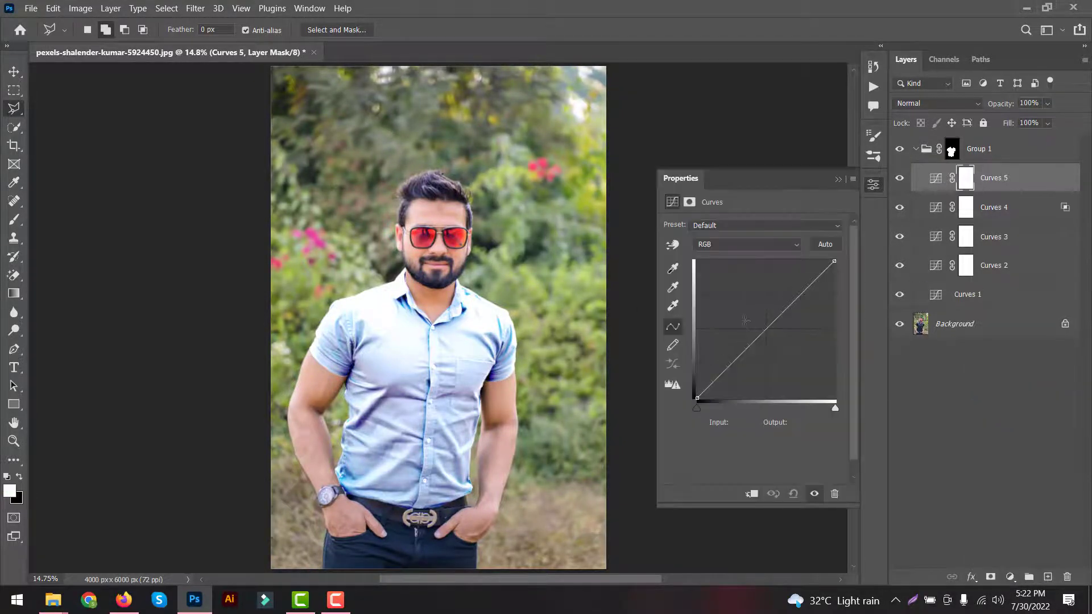
# Using the Curves on-image adjustment, sample the blackest shadow beneath the shirt collar and raise it to mid grey
pyautogui.scroll(20, 398, 302)
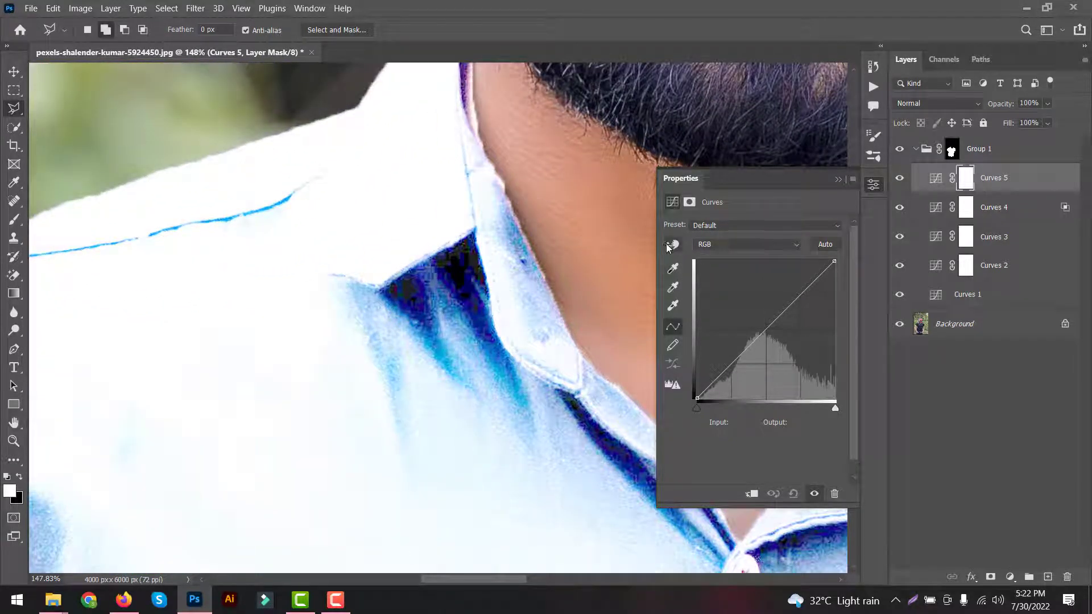
pyautogui.click(671, 245)
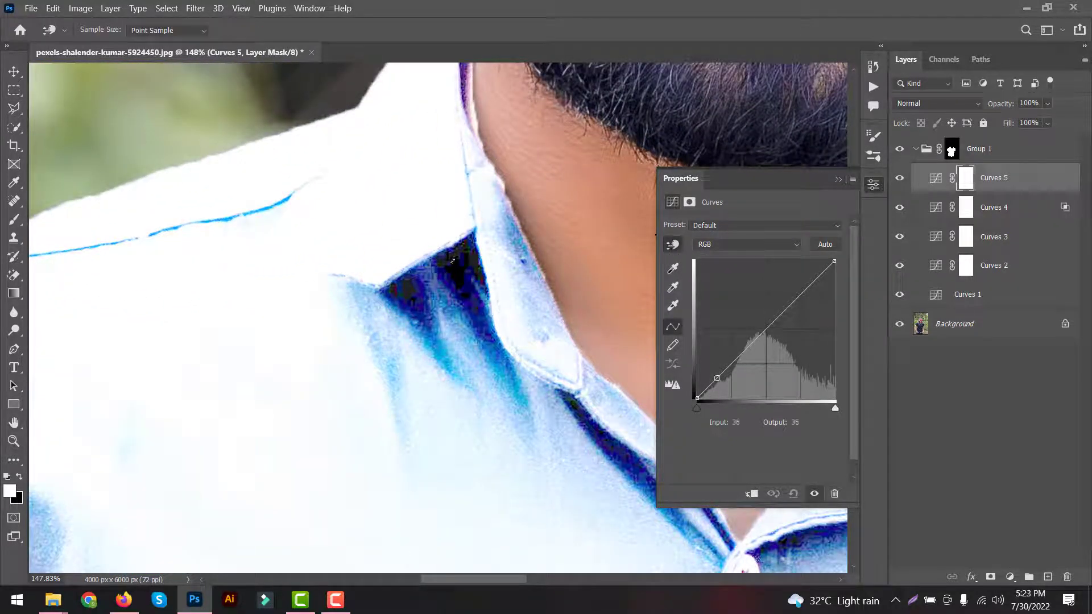
pyautogui.scroll(10, 457, 262)
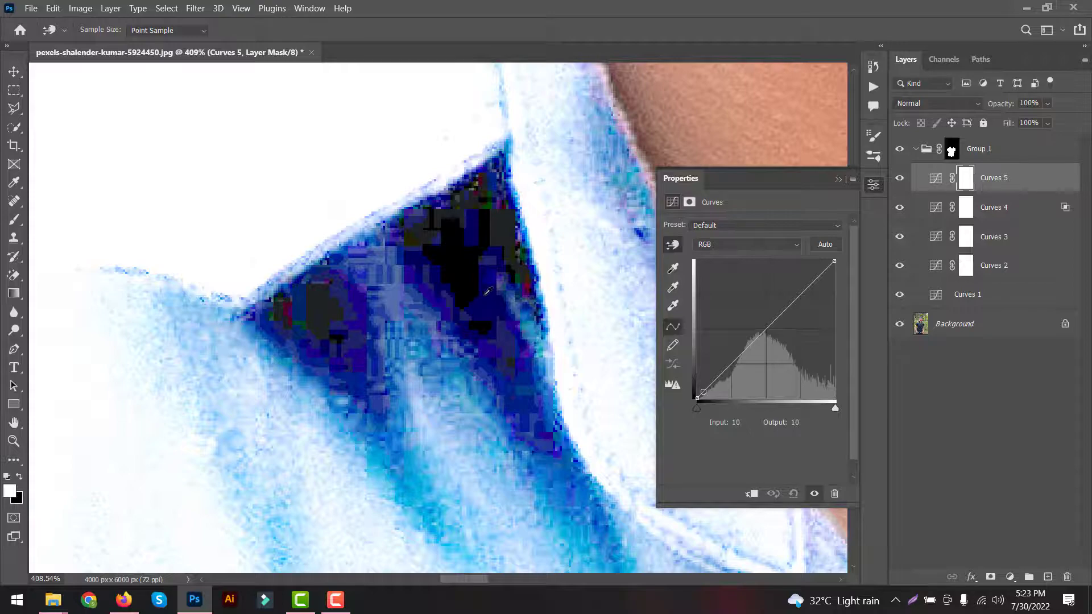
pyautogui.hotkey('ctrl', '0')
pyautogui.scroll(10, 406, 299)
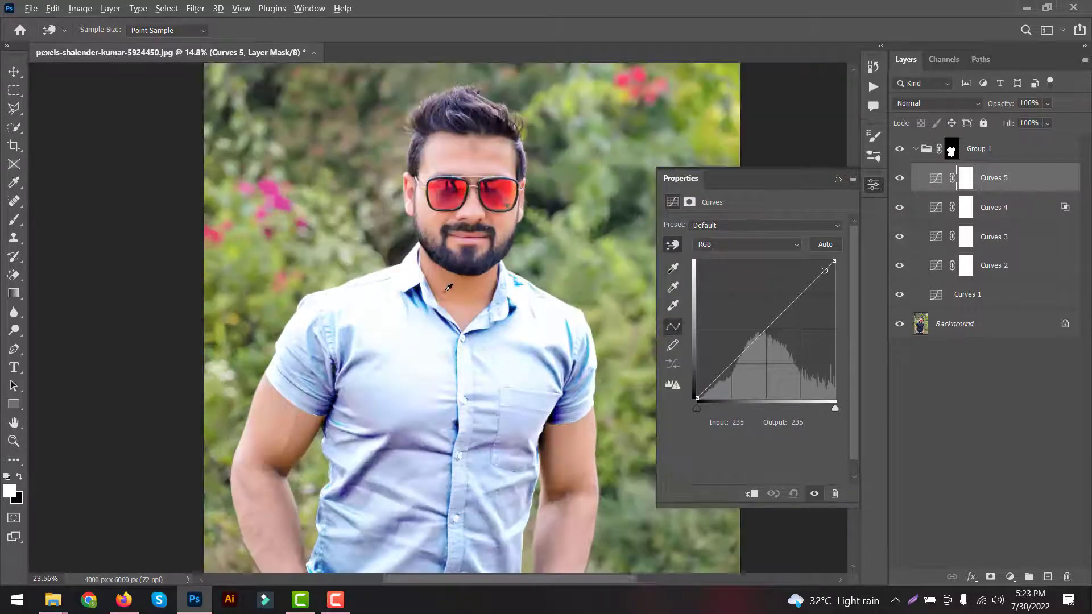
pyautogui.scroll(8, 414, 278)
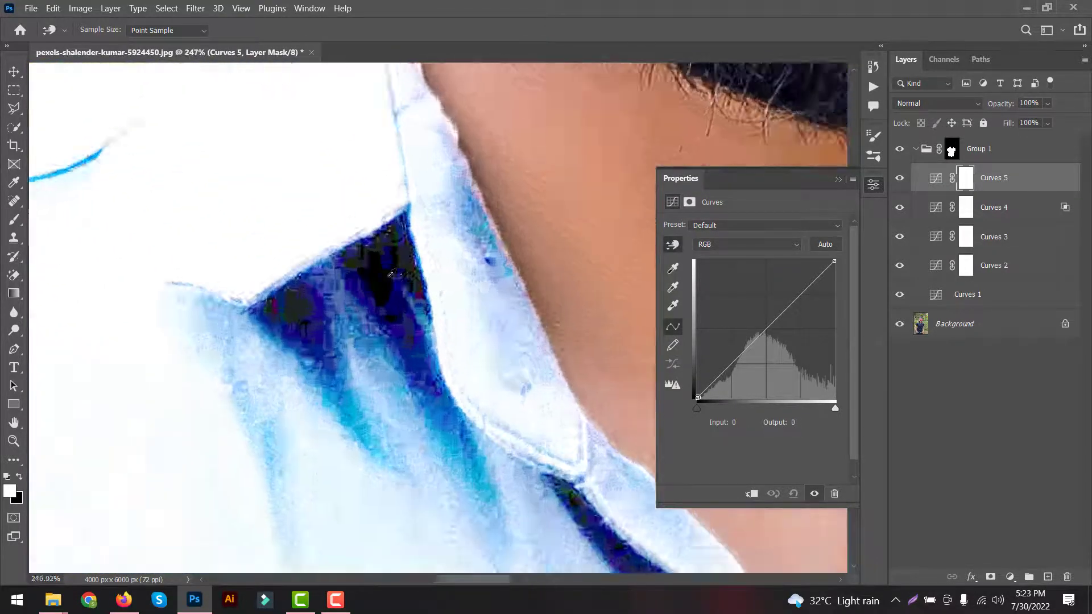
pyautogui.click(379, 279)
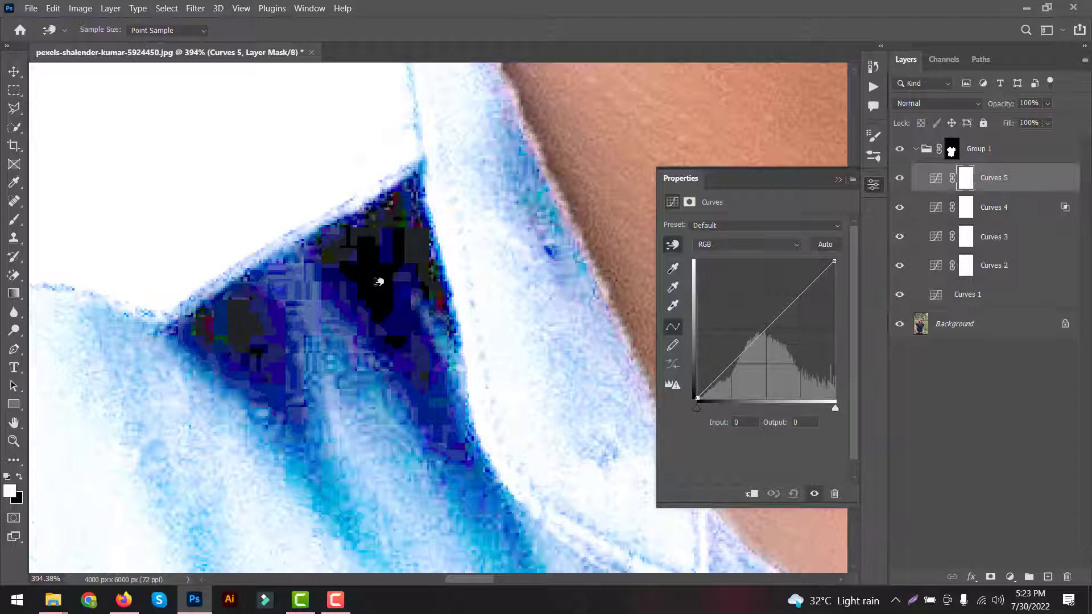
pyautogui.moveTo(378, 281); pyautogui.dragTo(374, 203)
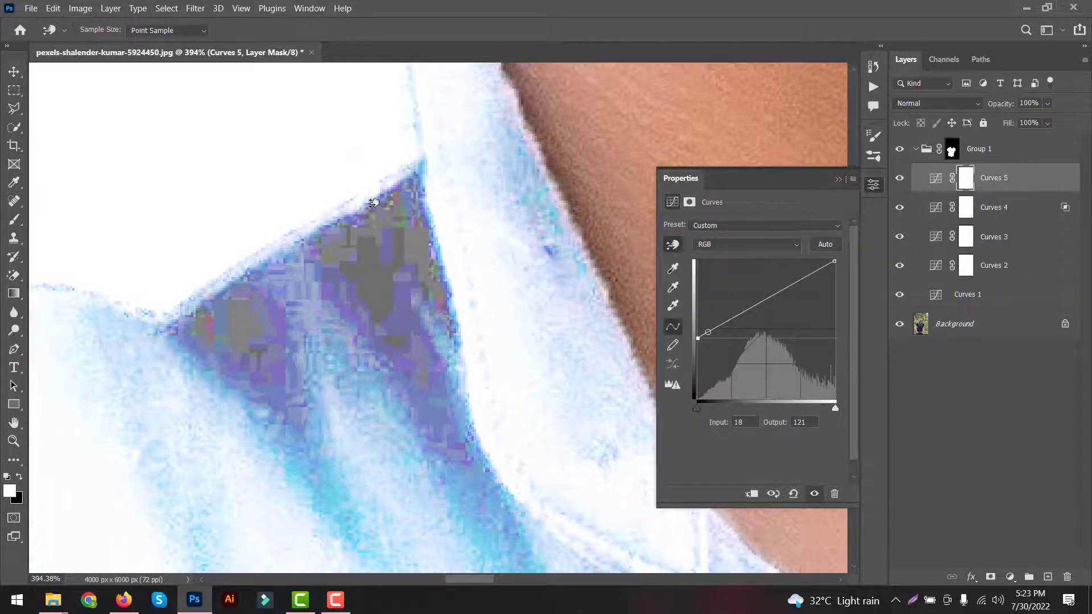
pyautogui.hotkey('ctrl', '0')
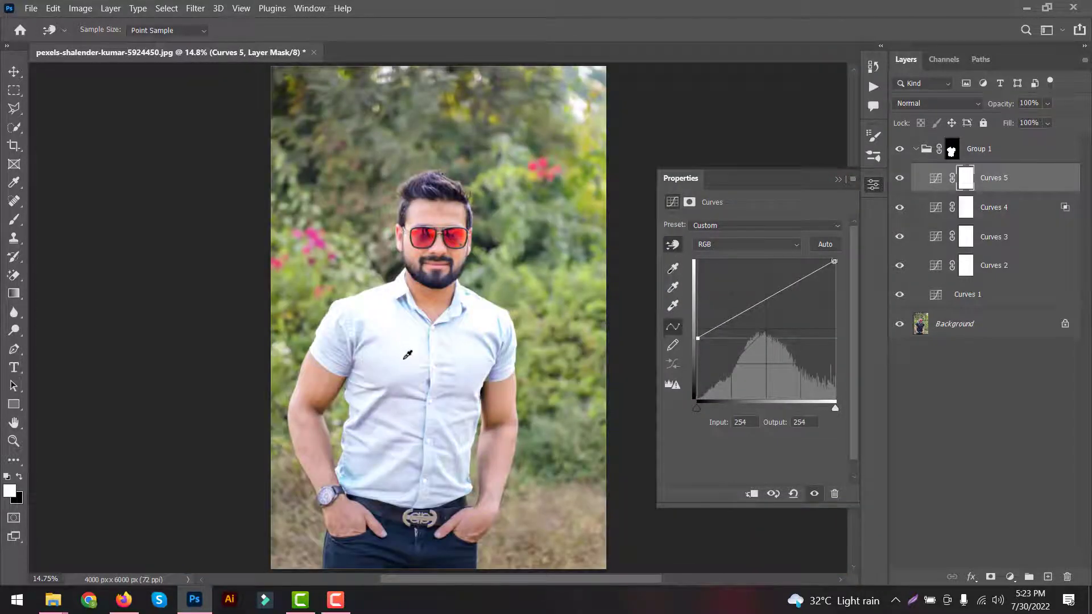
pyautogui.scroll(3, 408, 355)
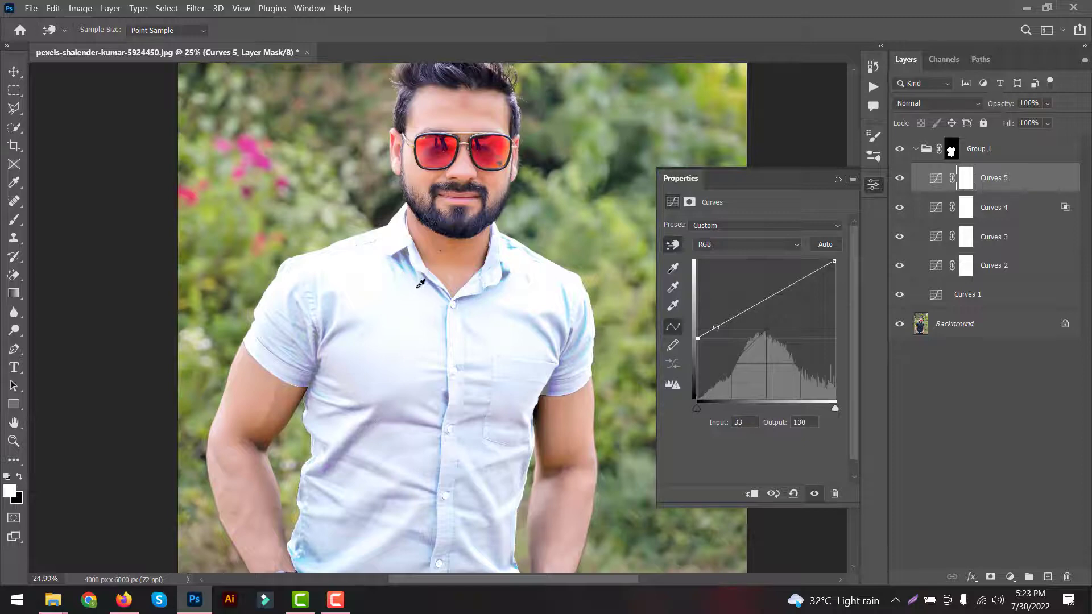
# Refine Curves 5 with on-image adjustment: lower its black endpoint at the collar shadow and its highlight endpoint at the shoulder to output 244
pyautogui.scroll(1, 421, 283)
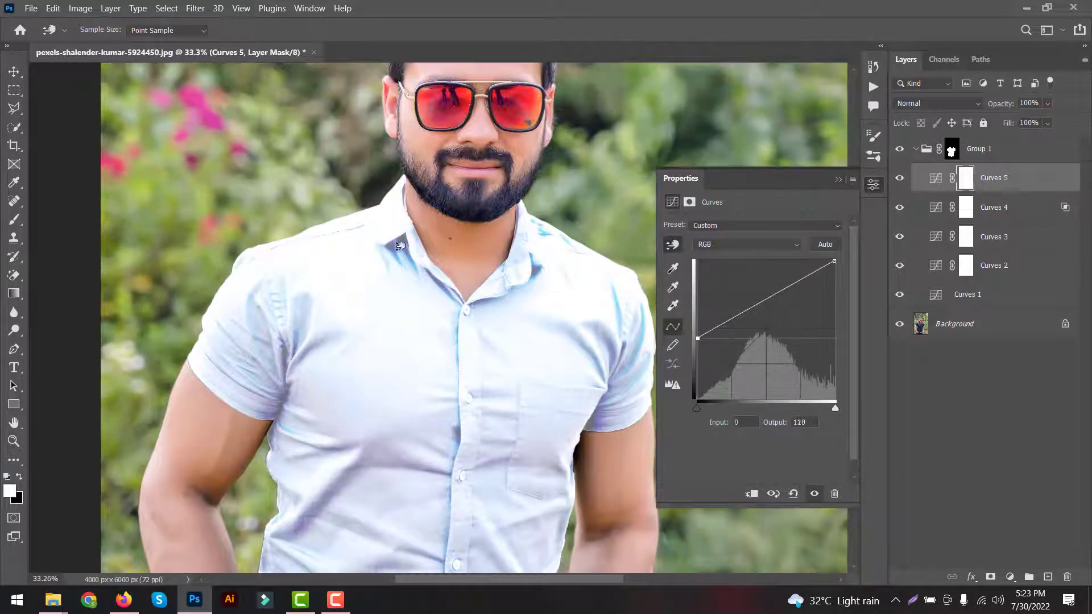
pyautogui.moveTo(400, 246); pyautogui.dragTo(405, 266)
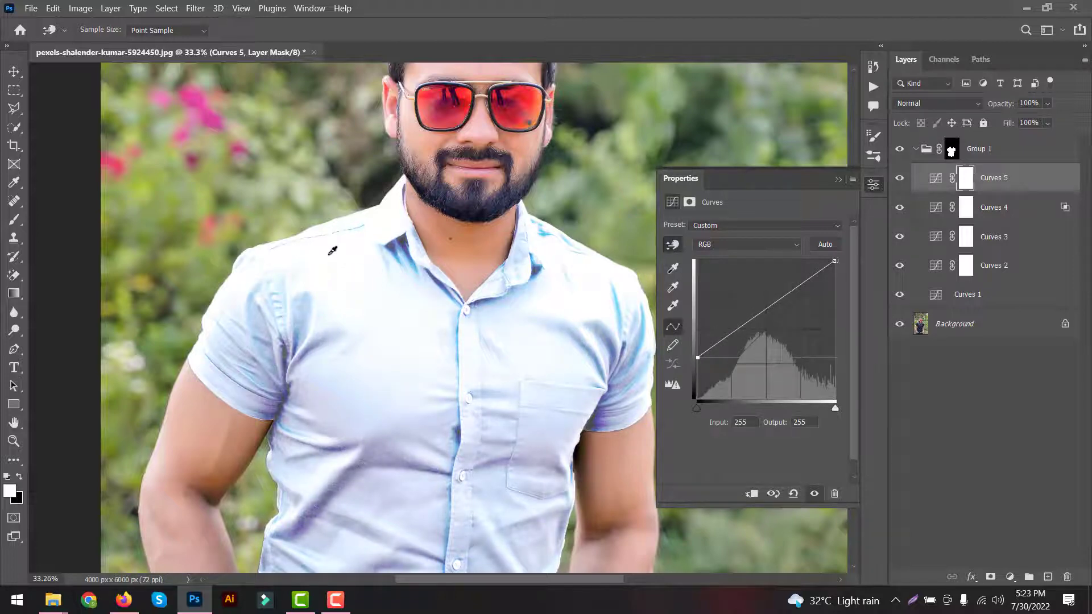
pyautogui.moveTo(333, 251); pyautogui.dragTo(332, 261)
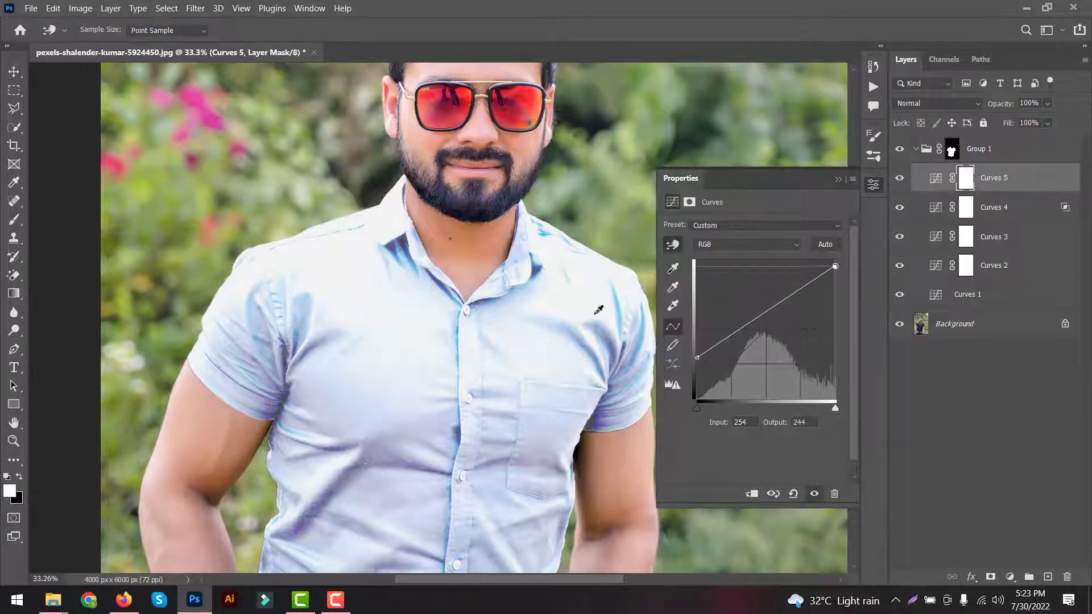
pyautogui.moveTo(761, 312); pyautogui.dragTo(654, 293)
pyautogui.hotkey('ctrl', '0')
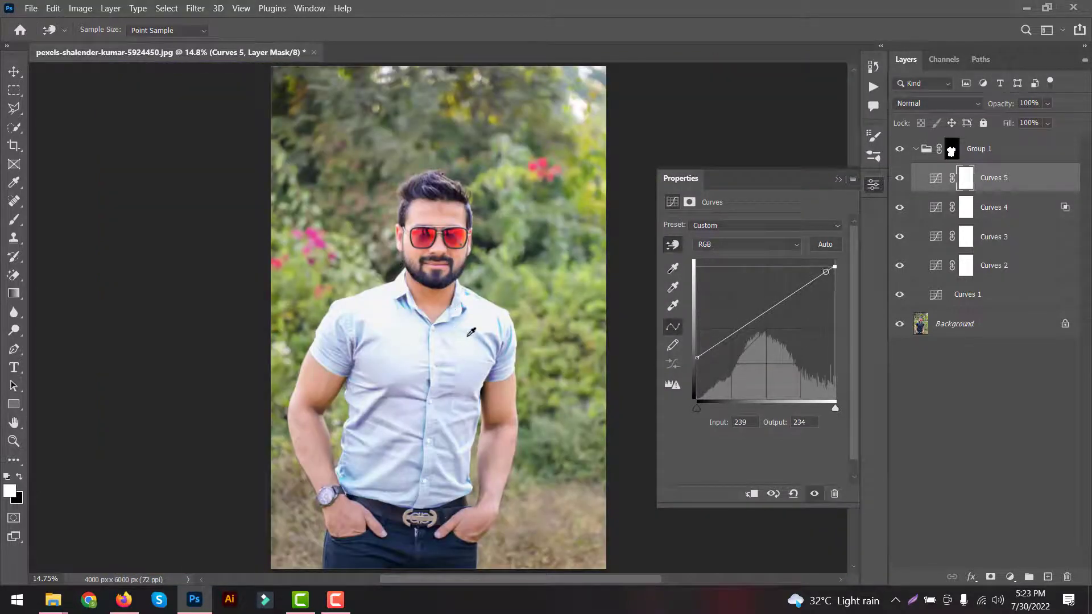
pyautogui.click(835, 181)
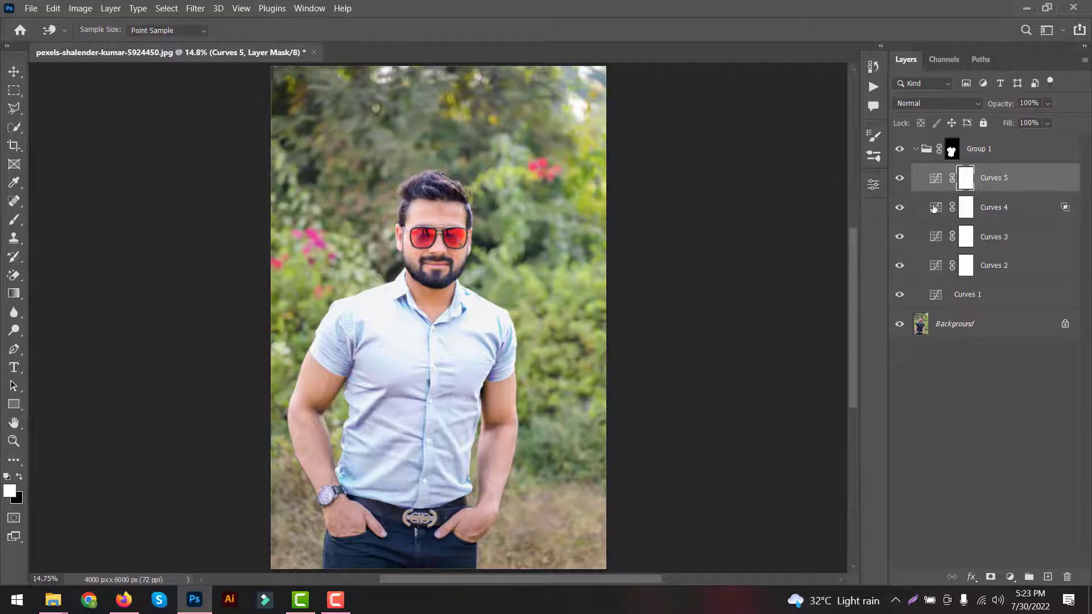
# Compare the shirt with and without the Curves 4 adjustment, and delete the Curves 4 layer
pyautogui.click(928, 212)
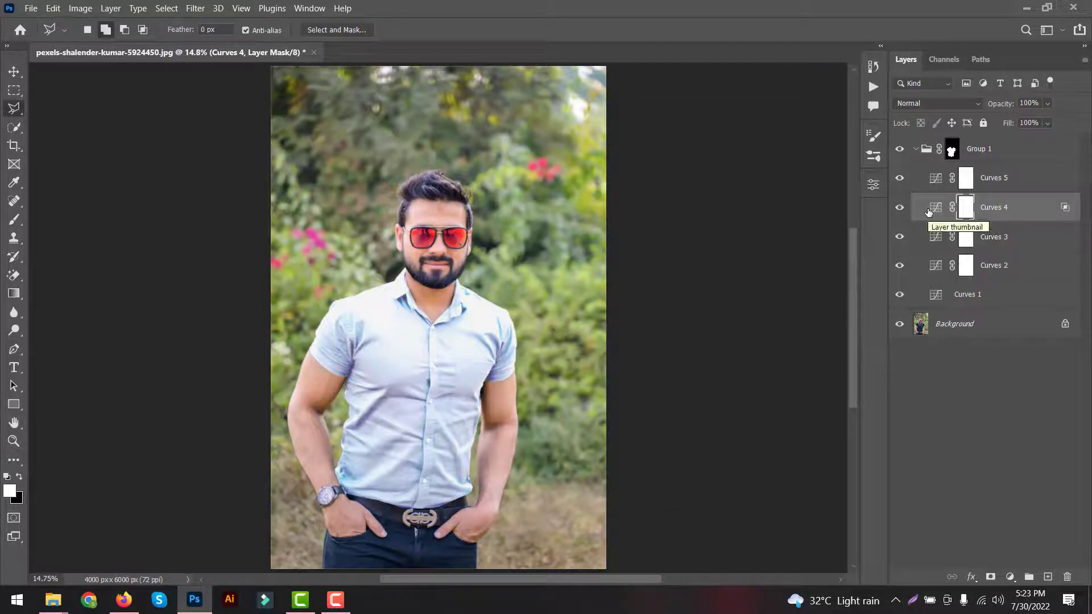
pyautogui.doubleClick(927, 212)
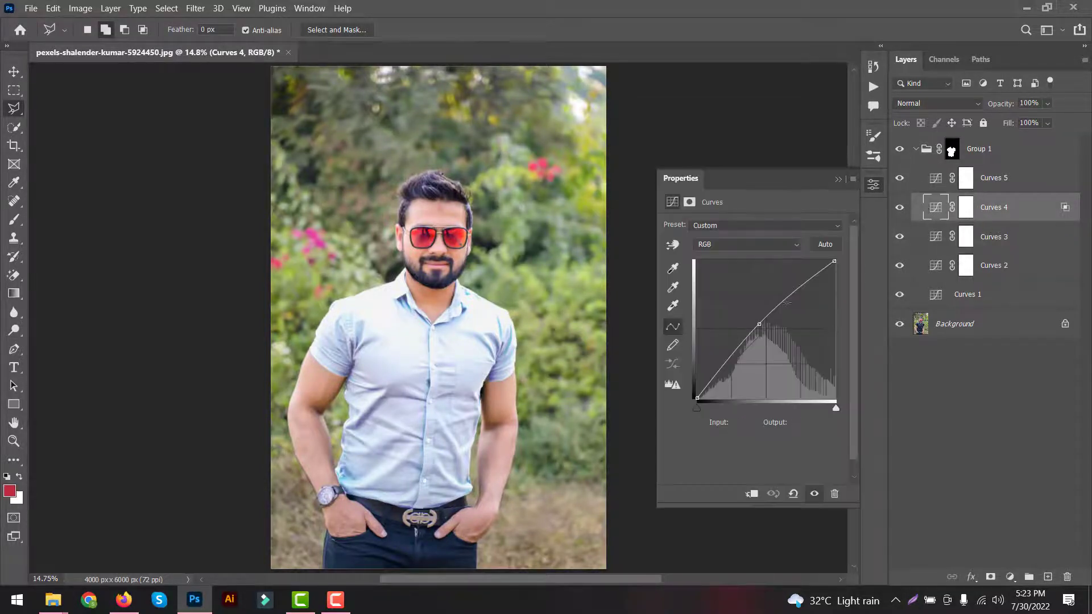
pyautogui.click(757, 325)
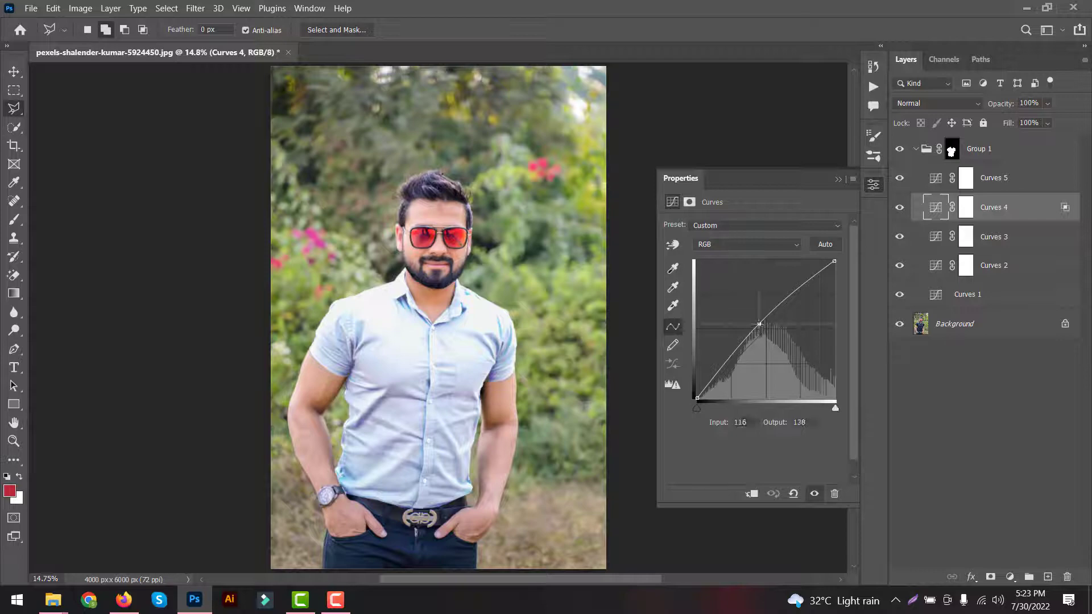
pyautogui.click(898, 211)
pyautogui.click(899, 211)
pyautogui.click(899, 209)
pyautogui.moveTo(933, 209); pyautogui.dragTo(1067, 577)
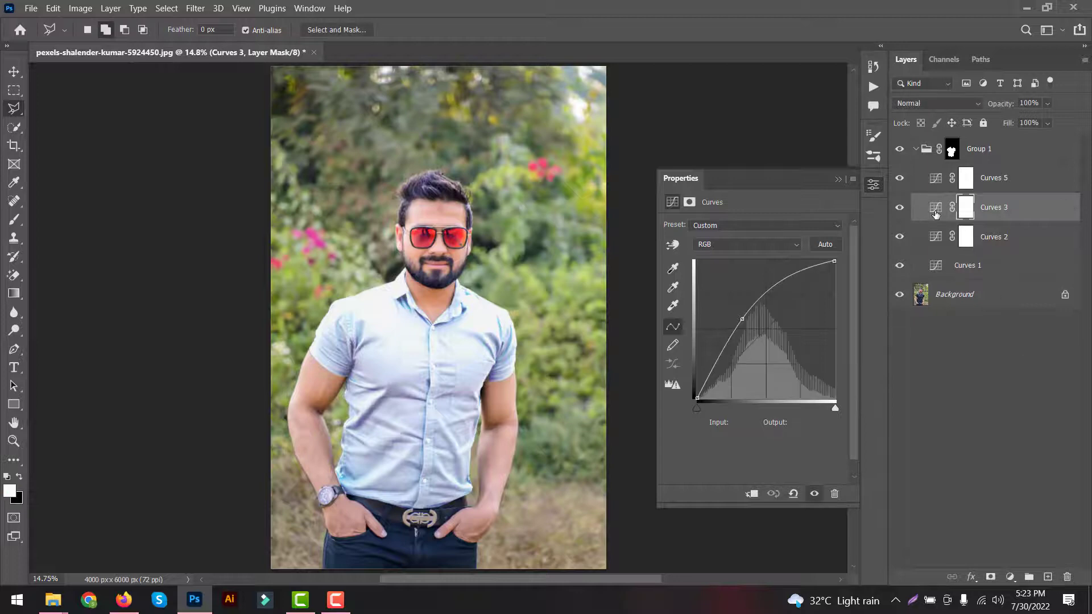
# Soften the Curves 3 brightening by moving its midtone point to input 94, output 153
pyautogui.click(935, 213)
pyautogui.moveTo(742, 317); pyautogui.dragTo(755, 317)
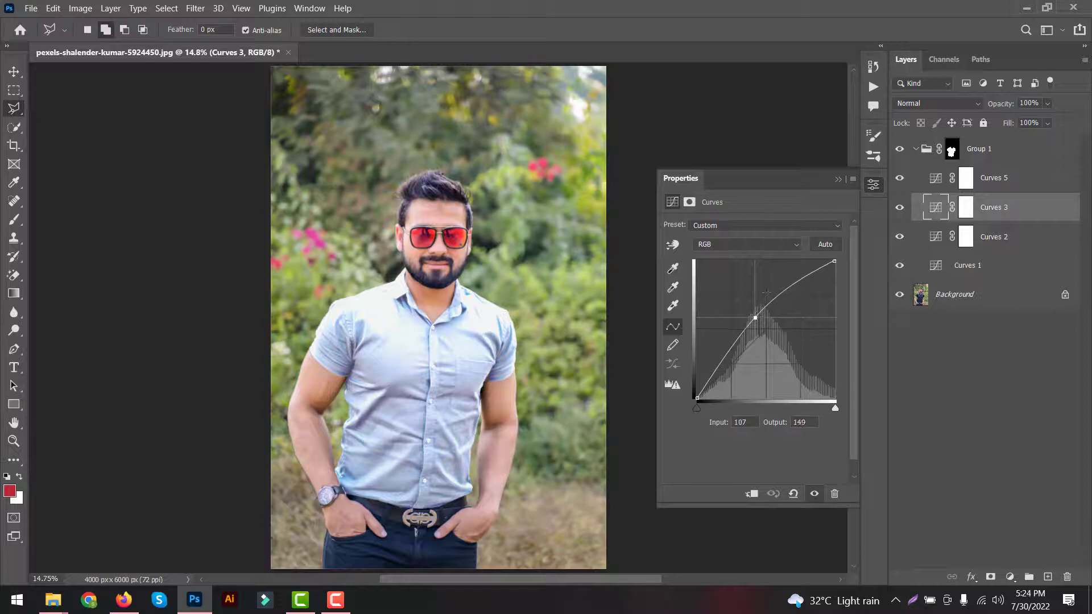
pyautogui.moveTo(751, 318); pyautogui.dragTo(746, 318)
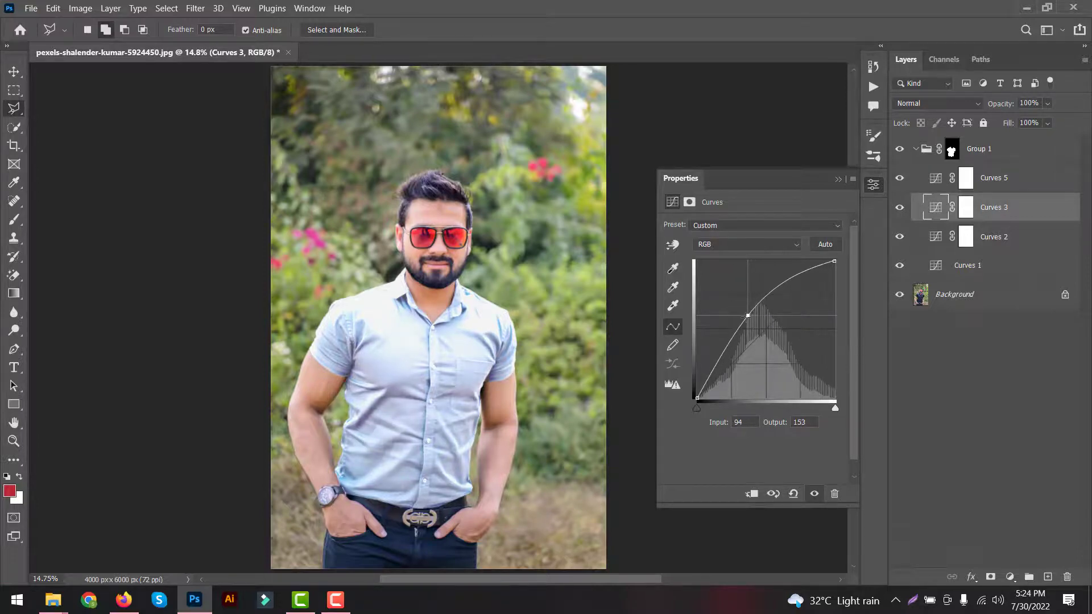
# Raise the highlight endpoint of the Curves 5 adjustment to brighten the shirt's whites
pyautogui.click(927, 180)
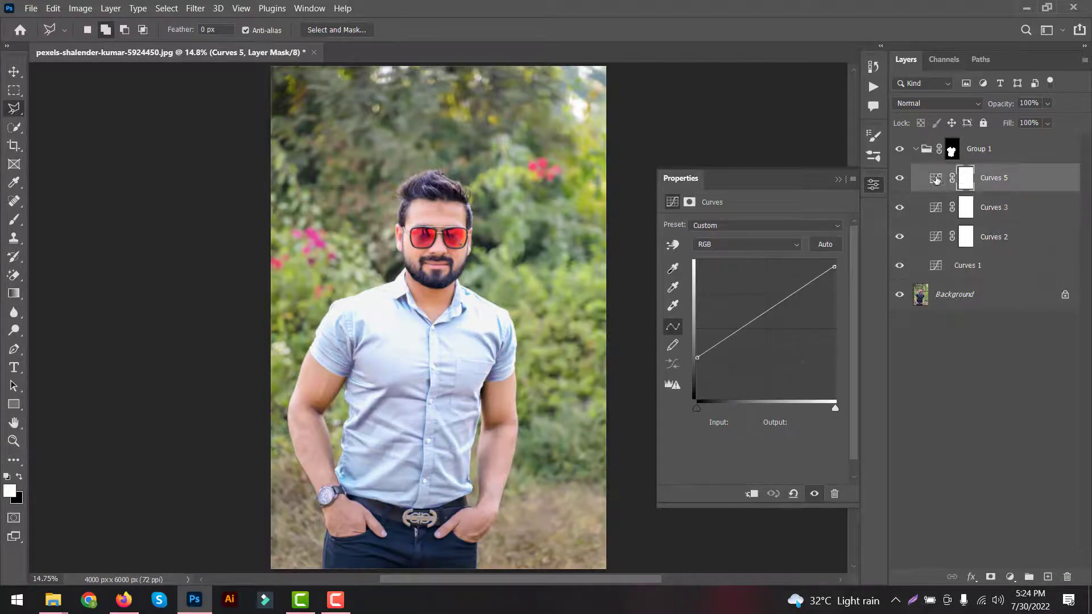
pyautogui.moveTo(834, 261); pyautogui.dragTo(835, 251)
pyautogui.click(838, 180)
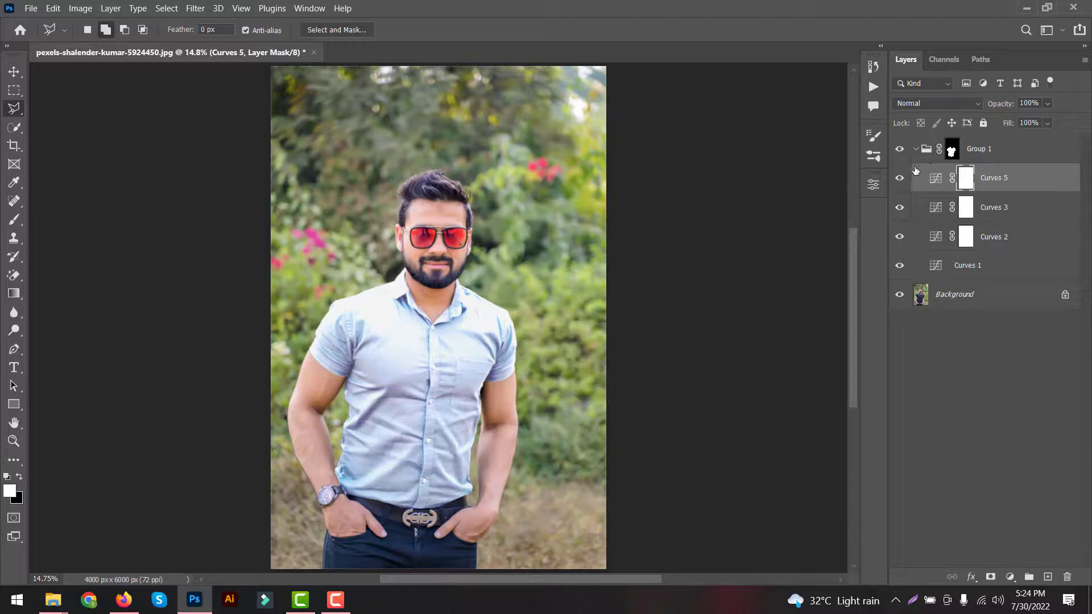
# Collapse Group 1 and toggle its visibility to compare the recoloured shirt with the original photo
pyautogui.click(915, 149)
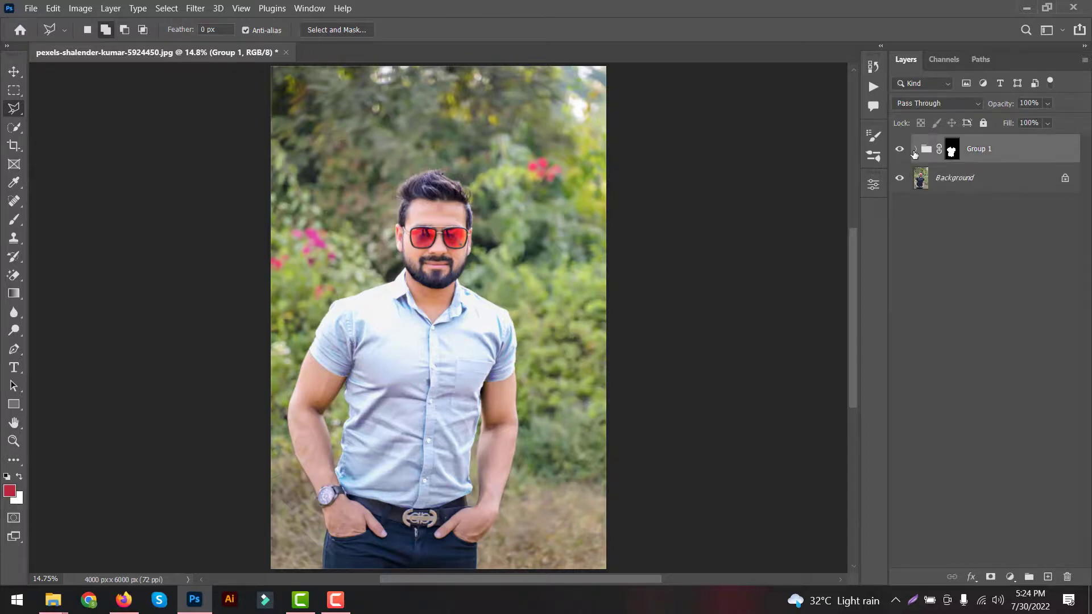
pyautogui.click(903, 152)
pyautogui.click(901, 153)
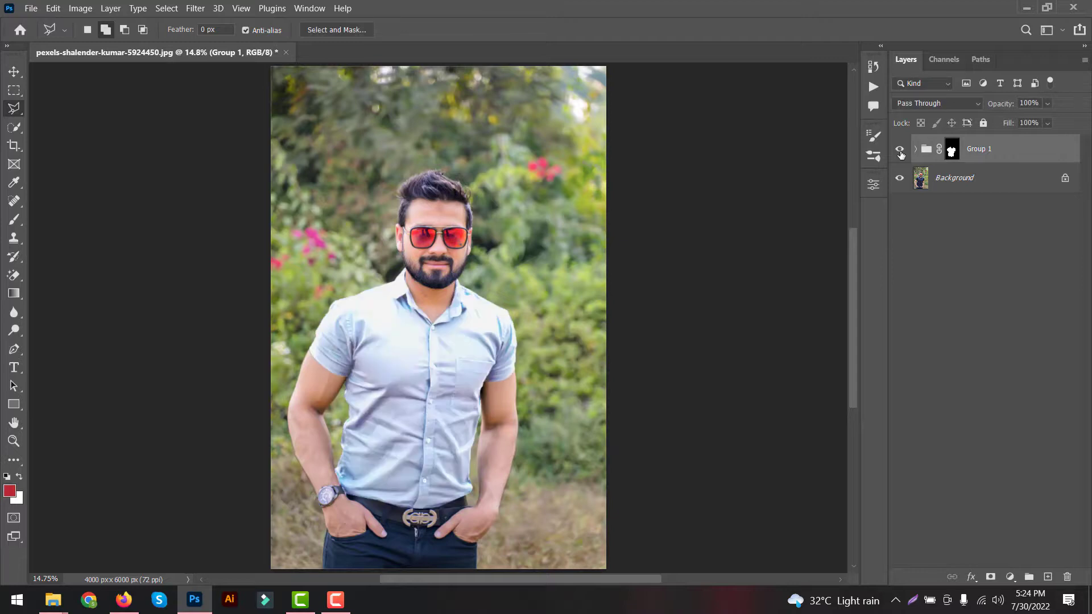